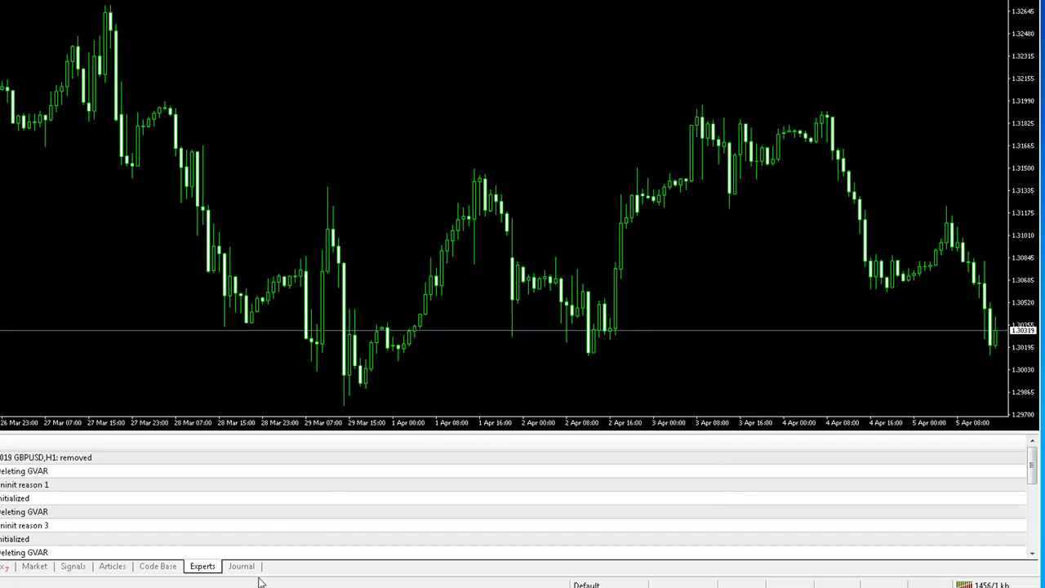
# Step: Open the FX AlgoTrader Advanced MA Crossover Alert System Purchase email in Outlook
pyautogui.moveTo(187, 587)
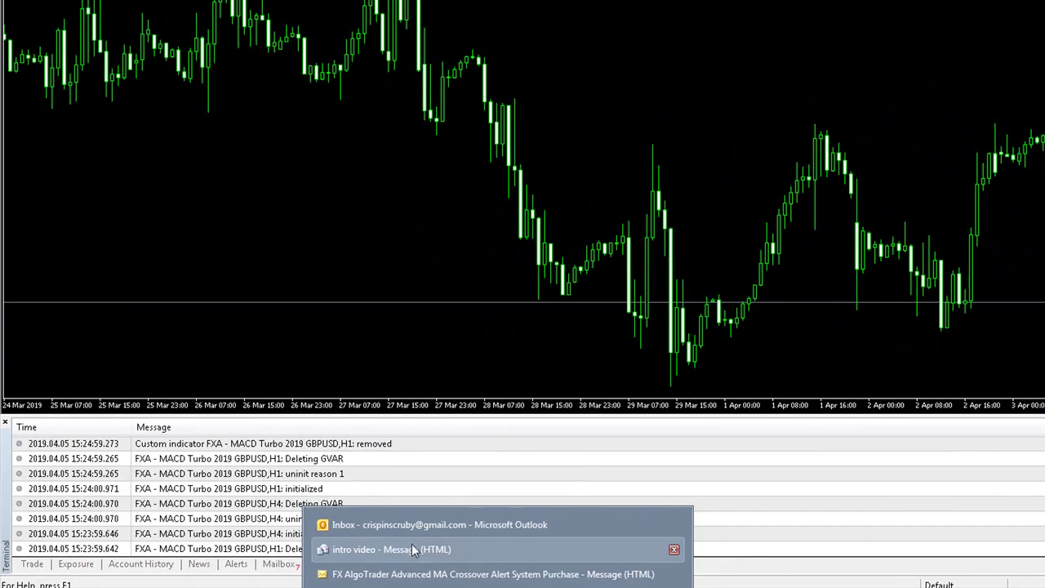
pyautogui.click(416, 574)
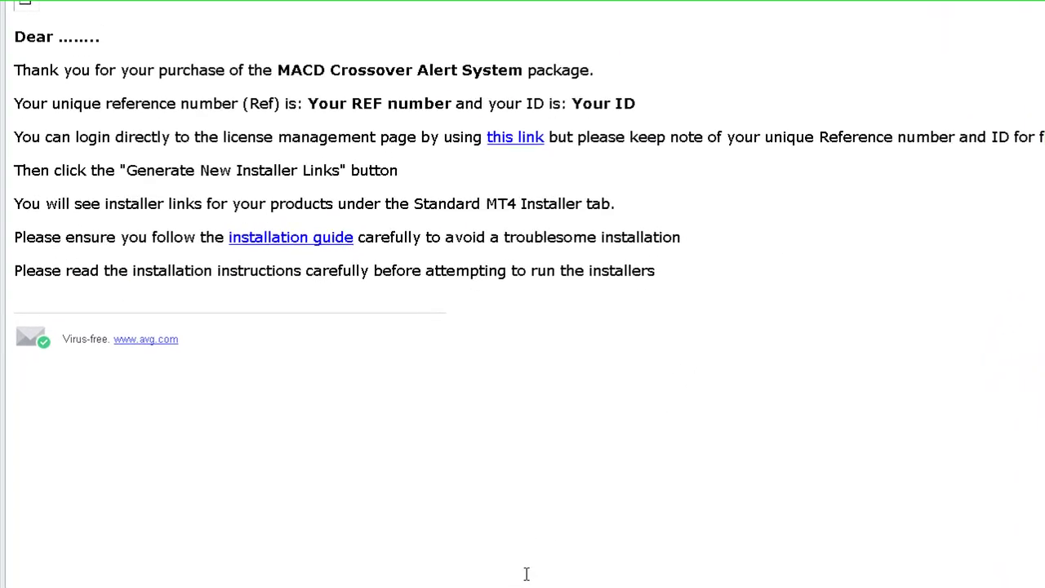
pyautogui.moveTo(440, 587)
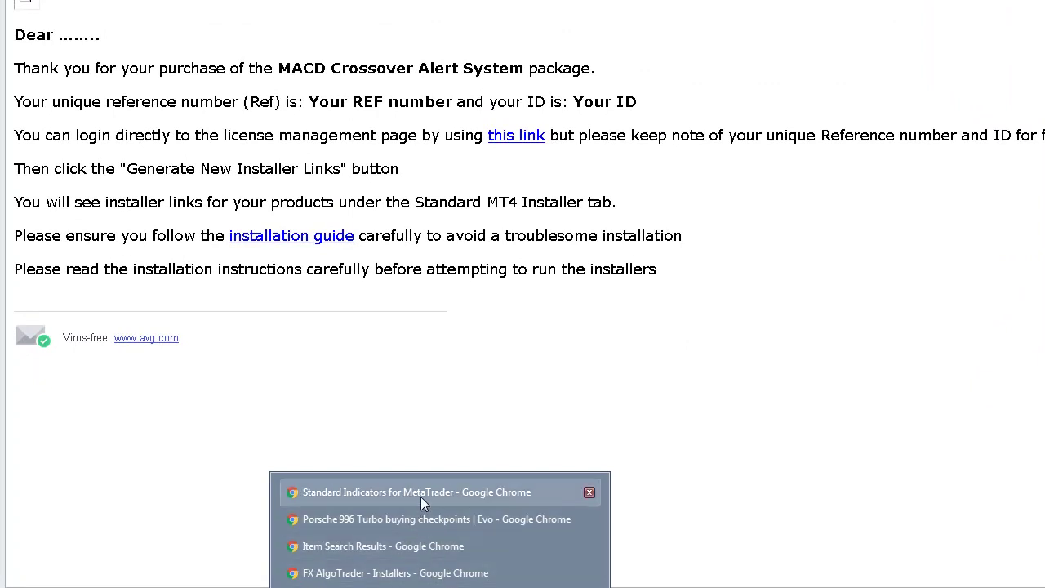
# Step: Save the FXA MACD Turbo Setup zip (625 KB) to Downloads and show it in its folder
pyautogui.click(384, 572)
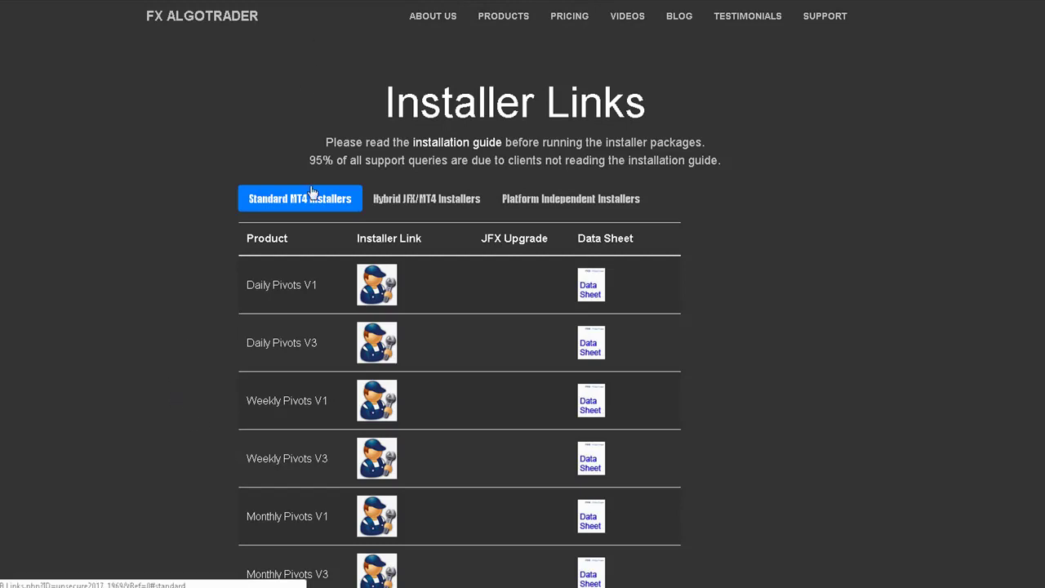
pyautogui.scroll(-5, 308, 177)
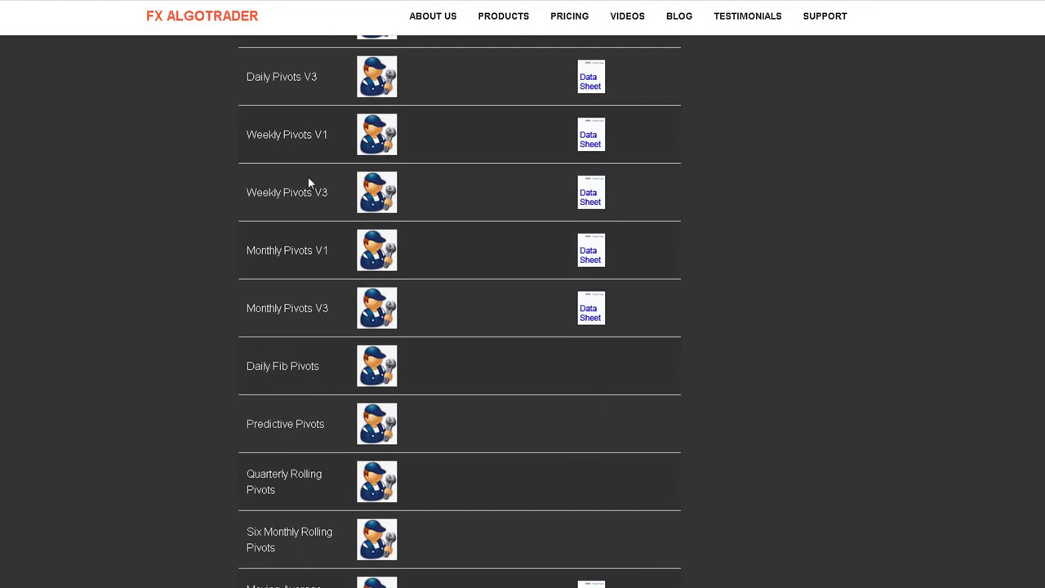
pyautogui.scroll(-1, 309, 180)
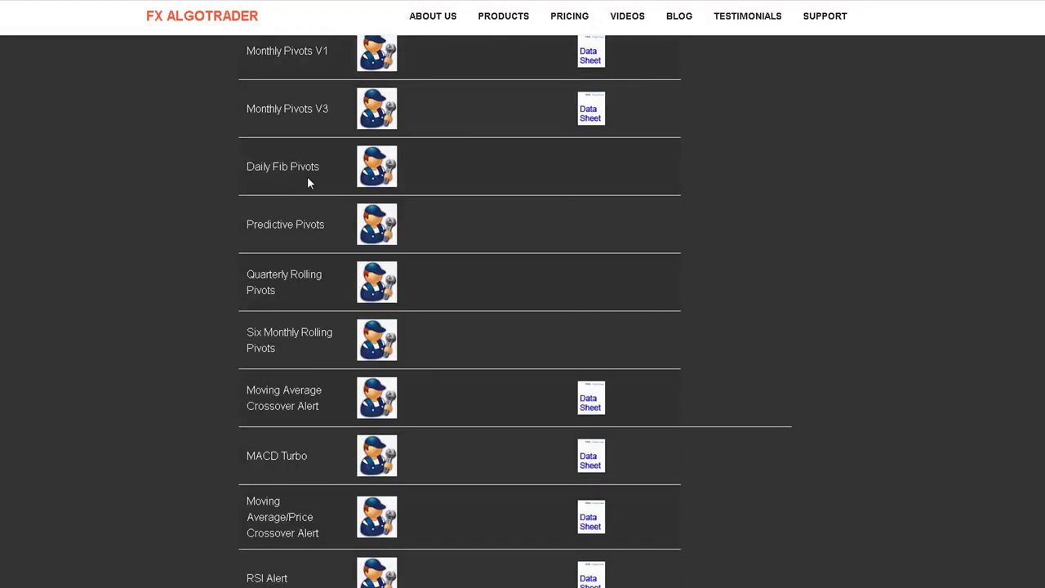
pyautogui.click(377, 461)
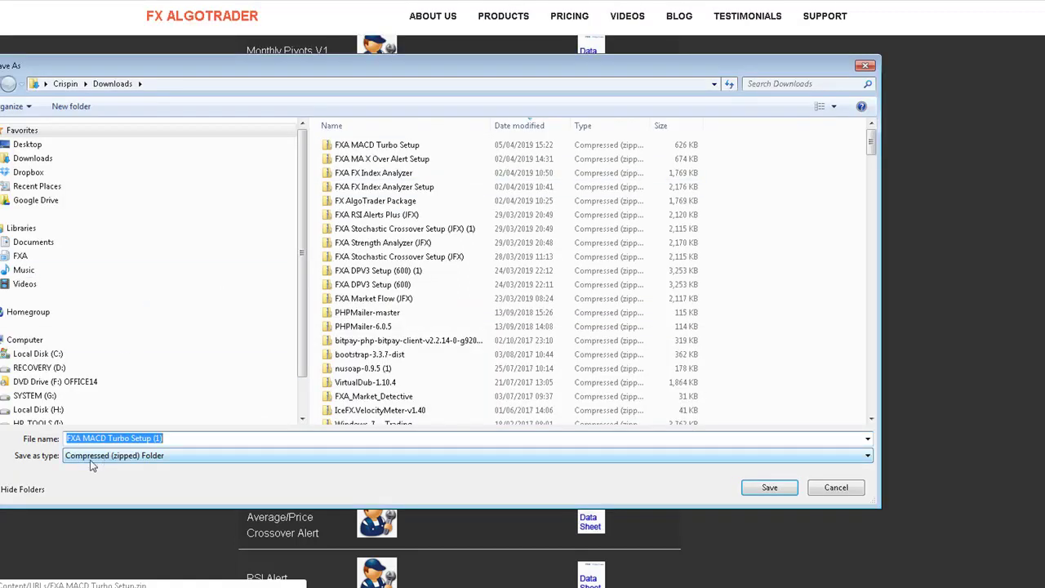
pyautogui.click(758, 494)
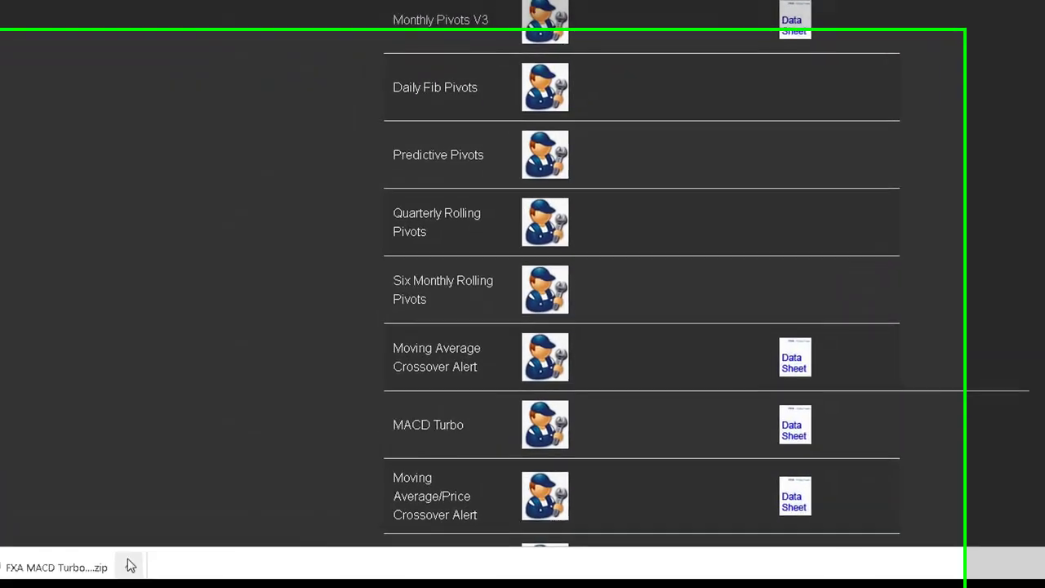
pyautogui.click(170, 565)
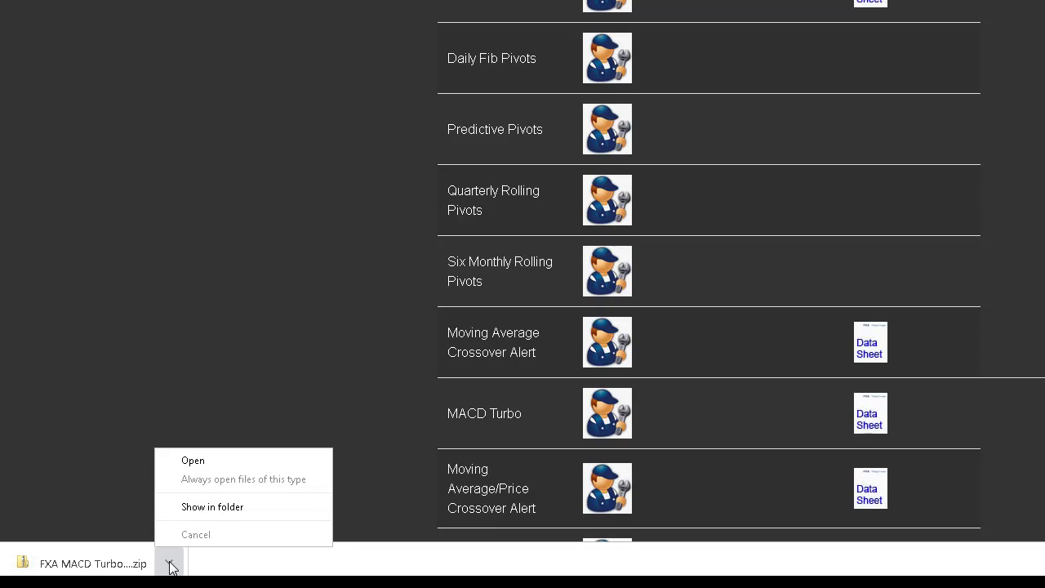
pyautogui.click(211, 507)
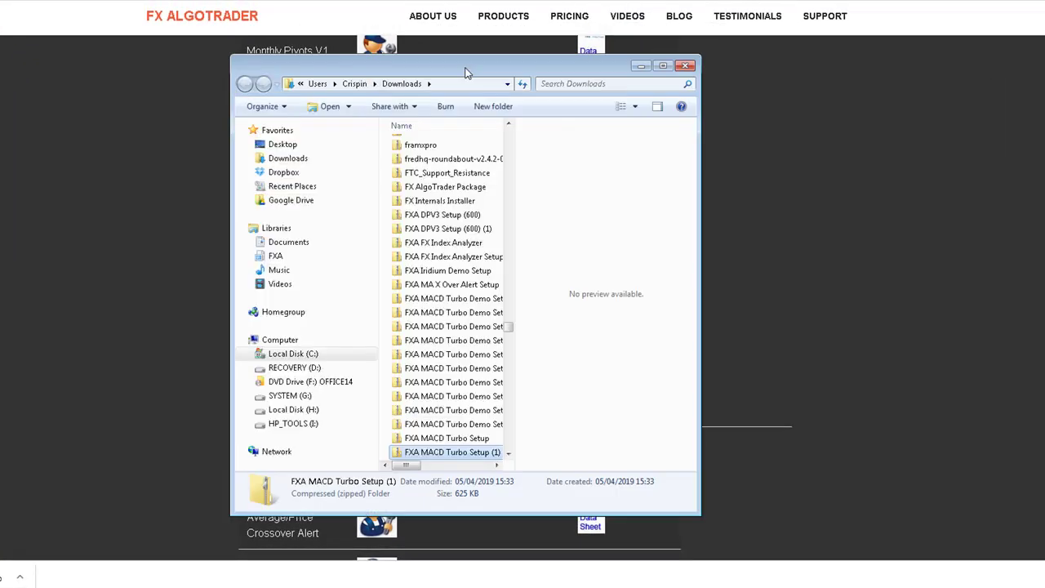
# Step: Run FXA MACD Turbo Setup from the zip, accept the licence, and clear the suggested install path
pyautogui.doubleClick(447, 453)
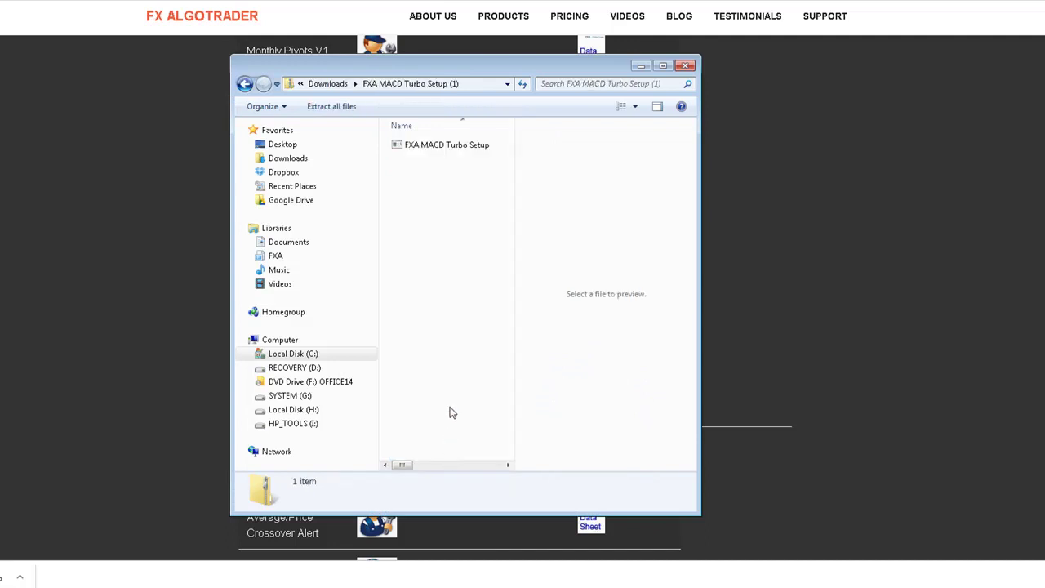
pyautogui.doubleClick(437, 145)
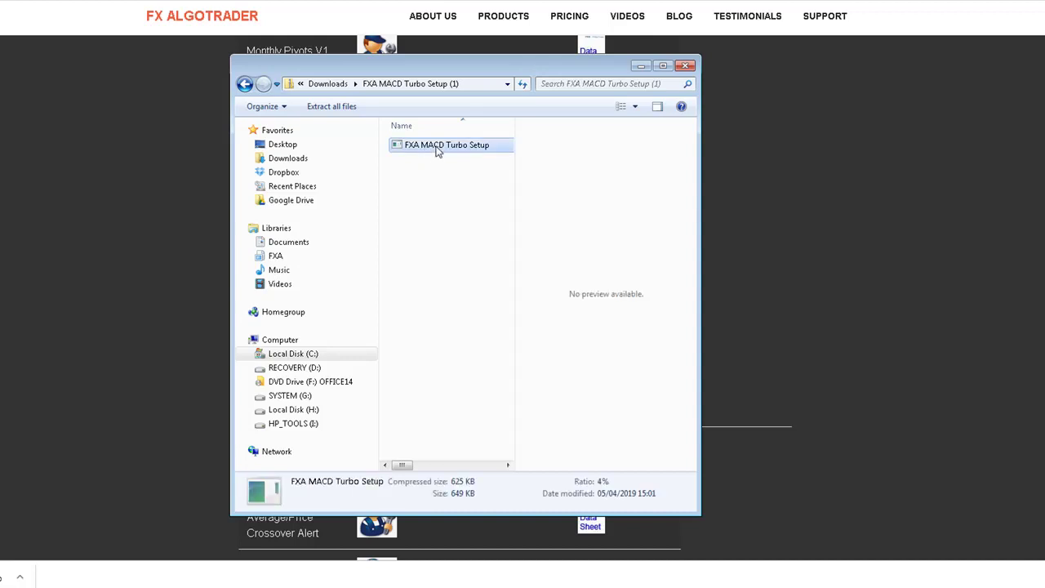
pyautogui.click(461, 280)
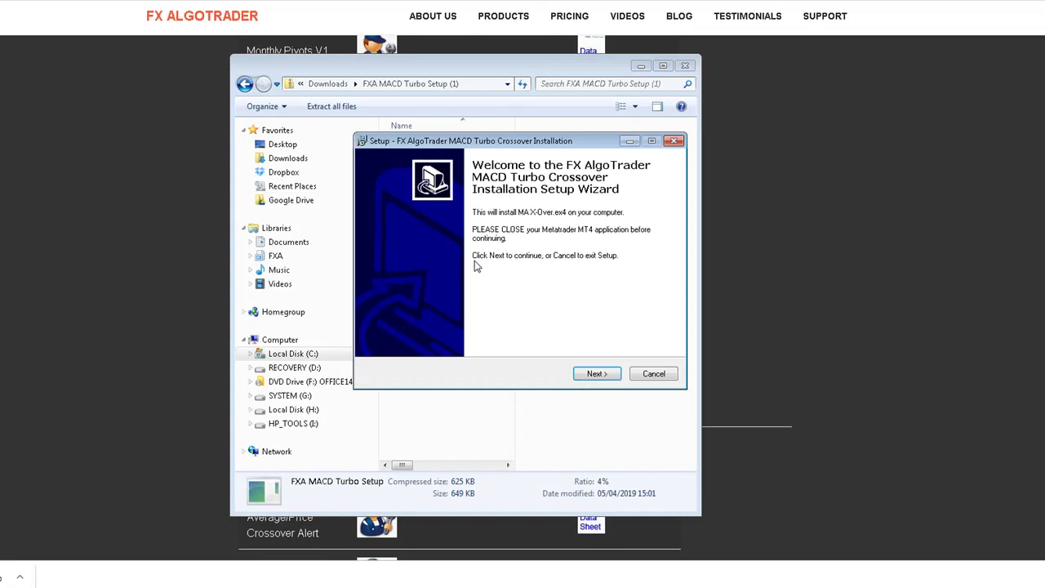
pyautogui.click(599, 373)
pyautogui.click(438, 334)
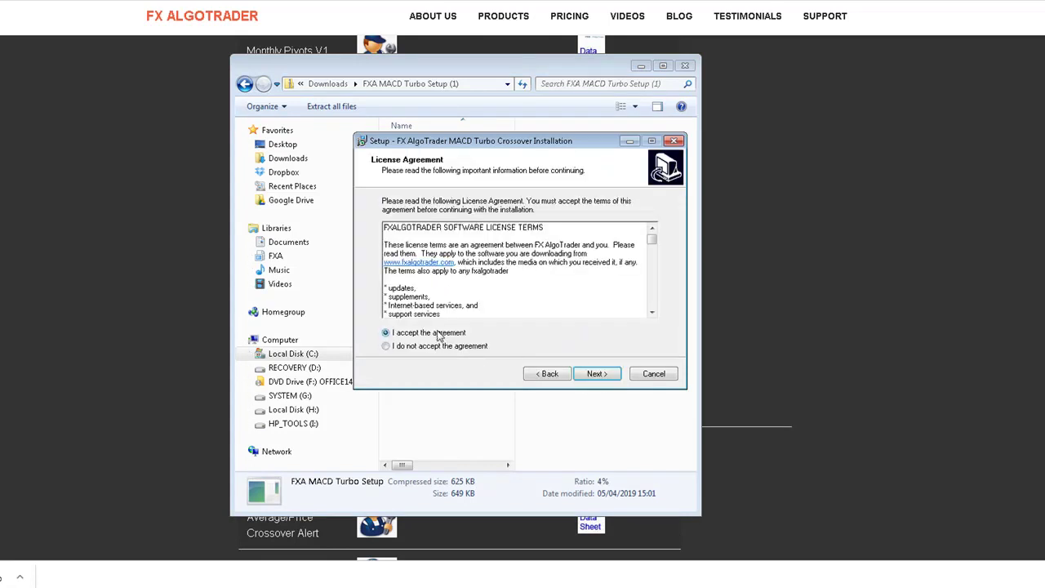
pyautogui.click(597, 377)
pyautogui.moveTo(557, 256); pyautogui.dragTo(377, 257)
pyautogui.hotkey('ctrl', 'c')
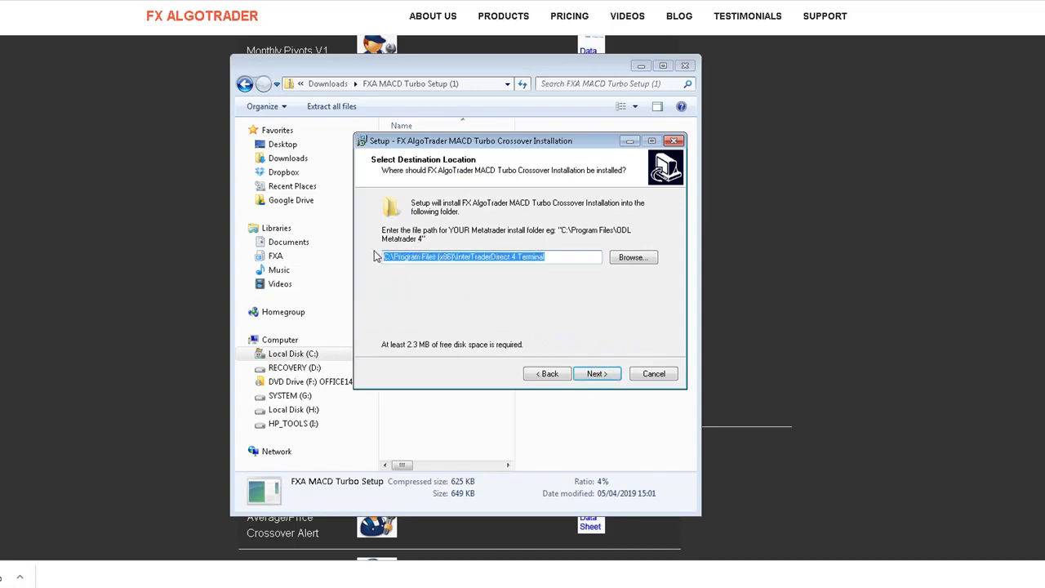
pyautogui.press('BackSpace')
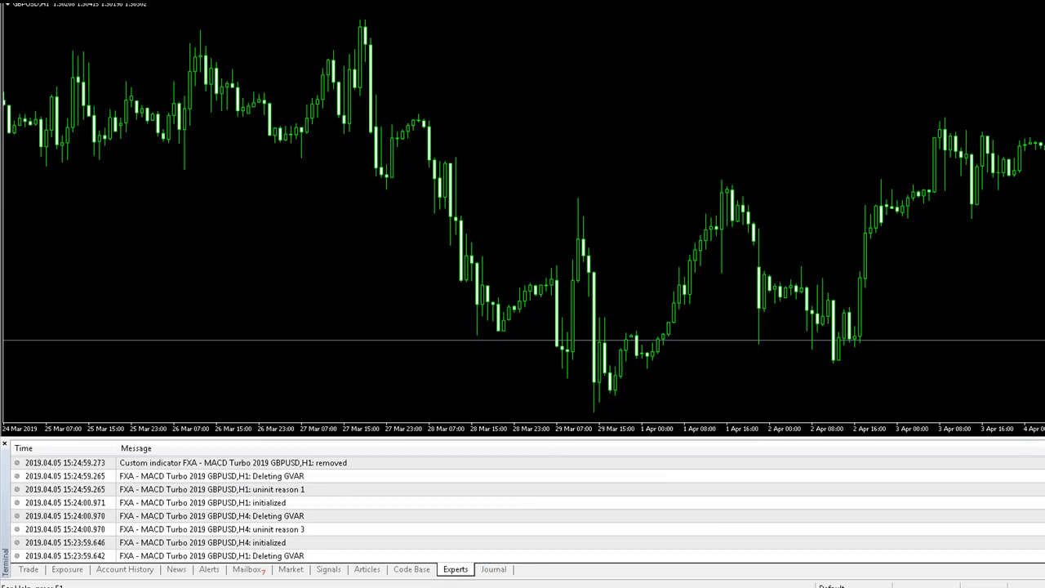
# Step: Copy the InterTraderDirect 4 Terminal data folder path as text, then close that folder
pyautogui.hotkey('alt', 'f')
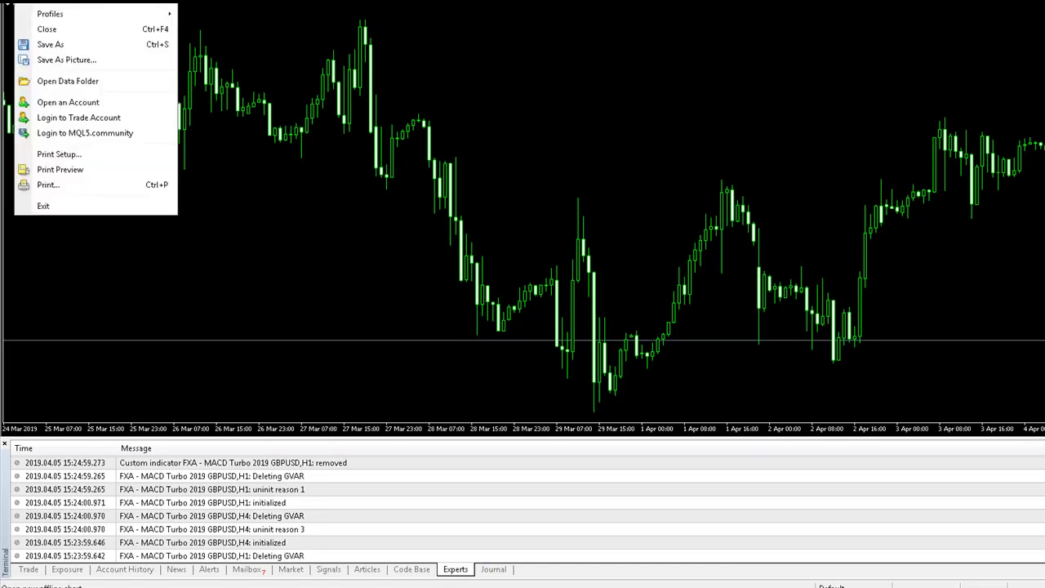
pyautogui.click(69, 81)
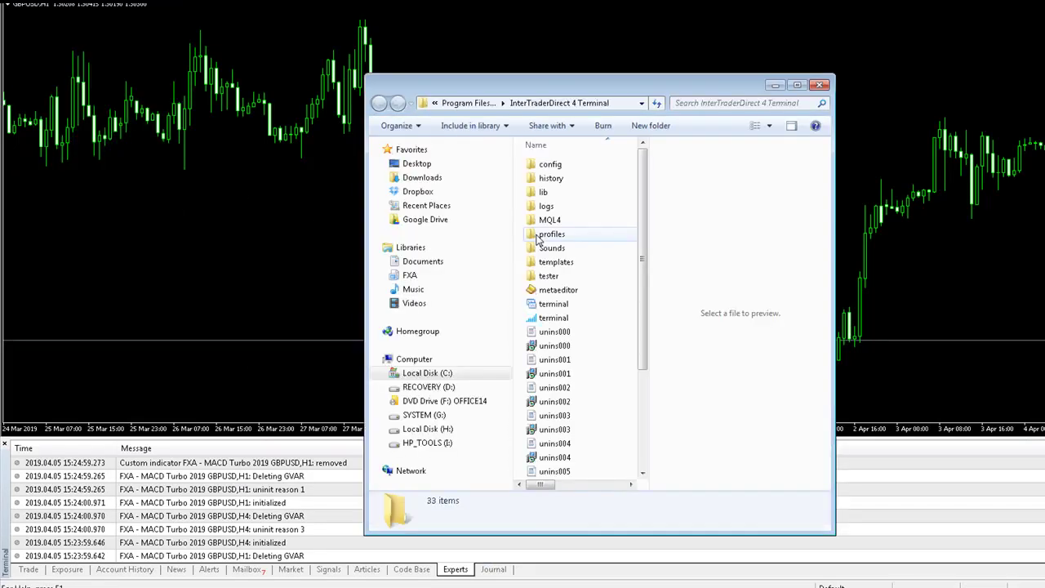
pyautogui.rightClick(622, 109)
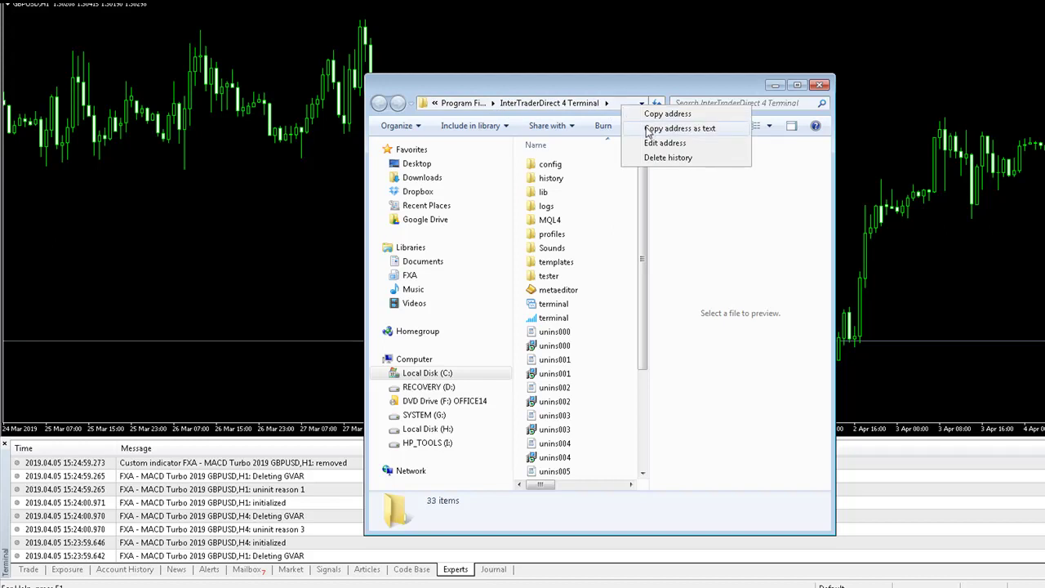
pyautogui.click(647, 131)
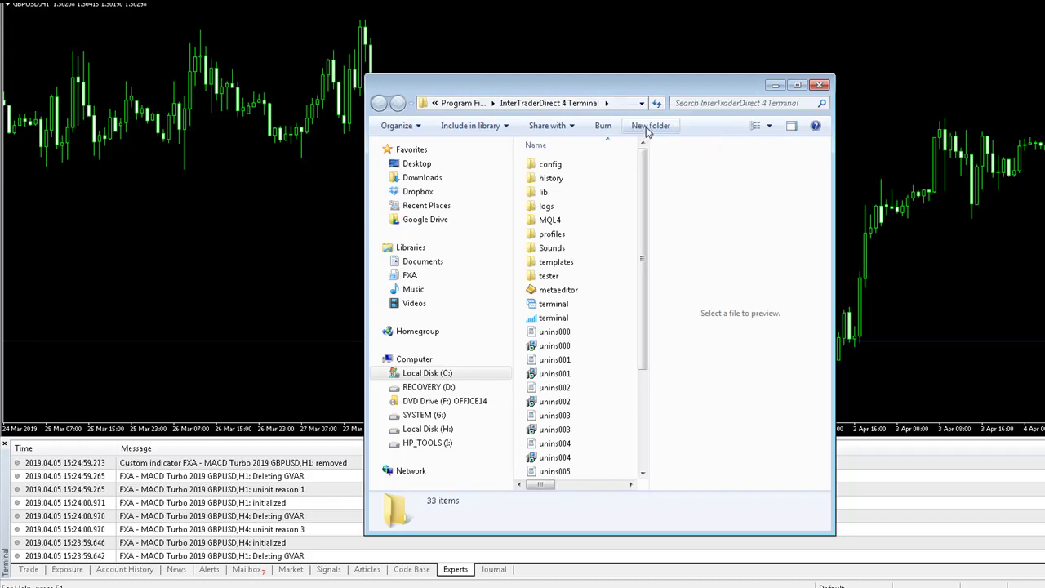
pyautogui.click(820, 86)
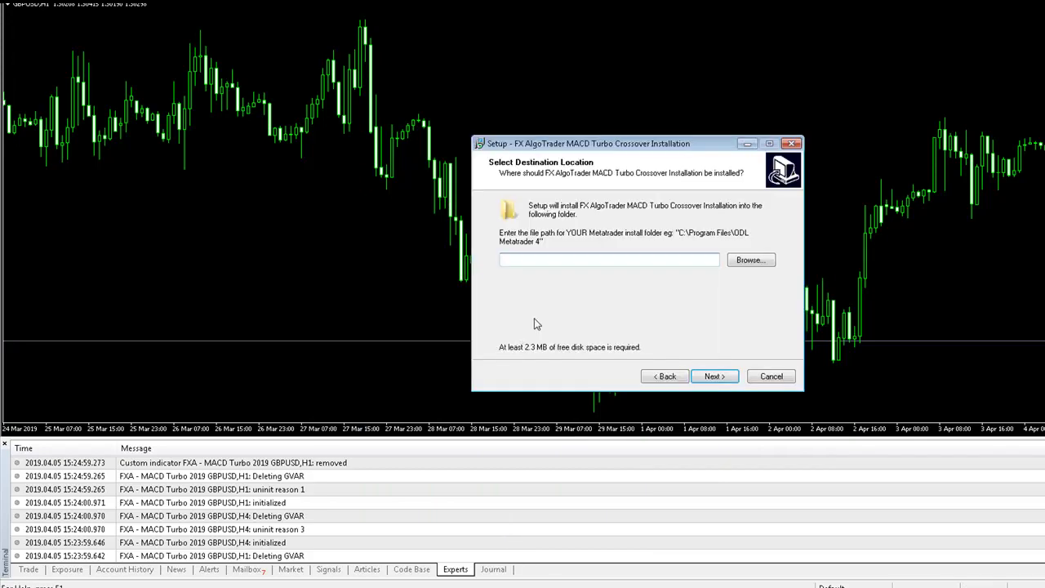
# Step: Paste the data folder path as the install destination, then install and finish setup
pyautogui.rightClick(542, 261)
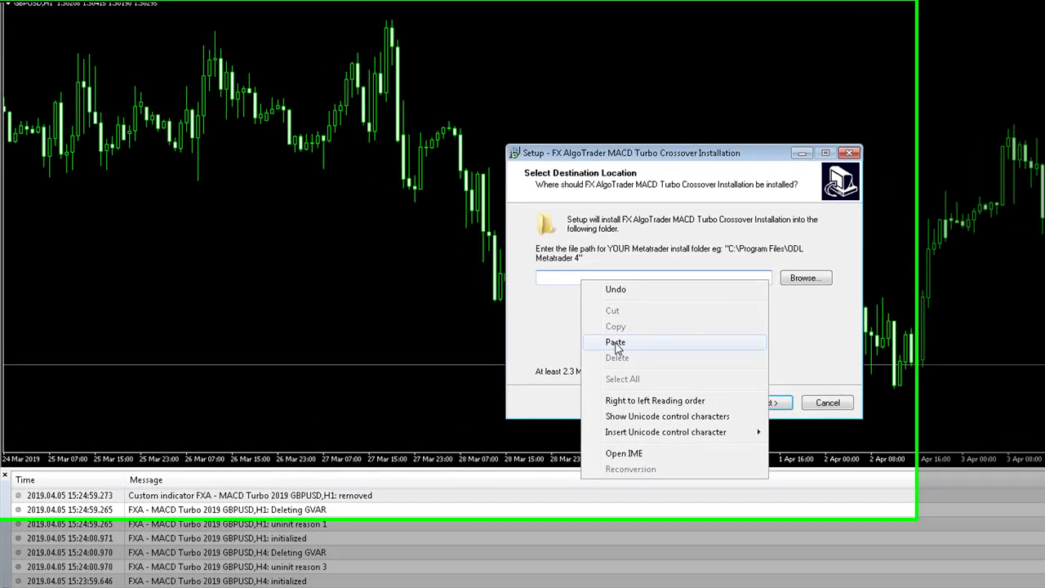
pyautogui.click(574, 322)
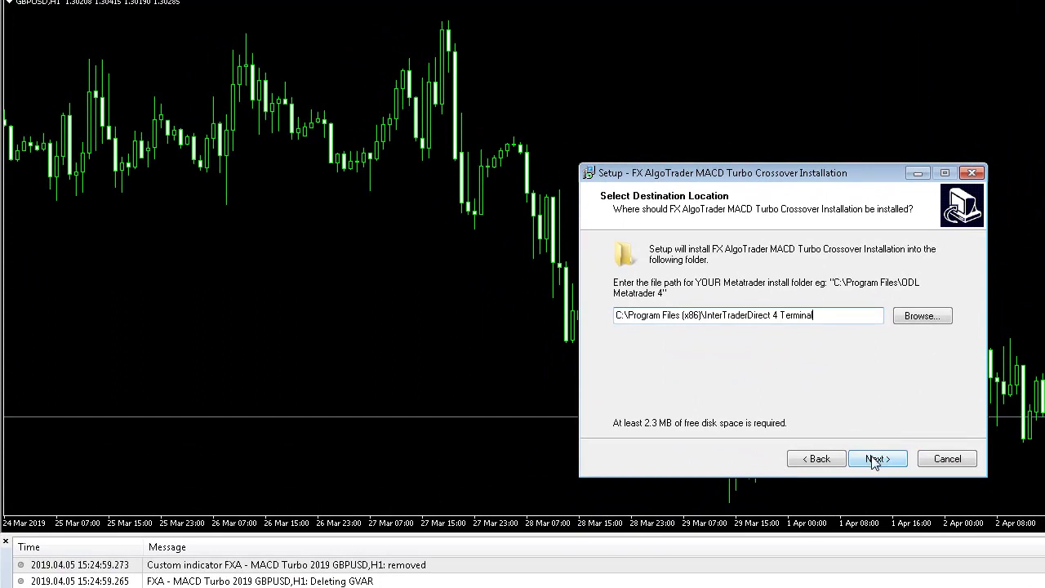
pyautogui.click(874, 456)
pyautogui.click(875, 461)
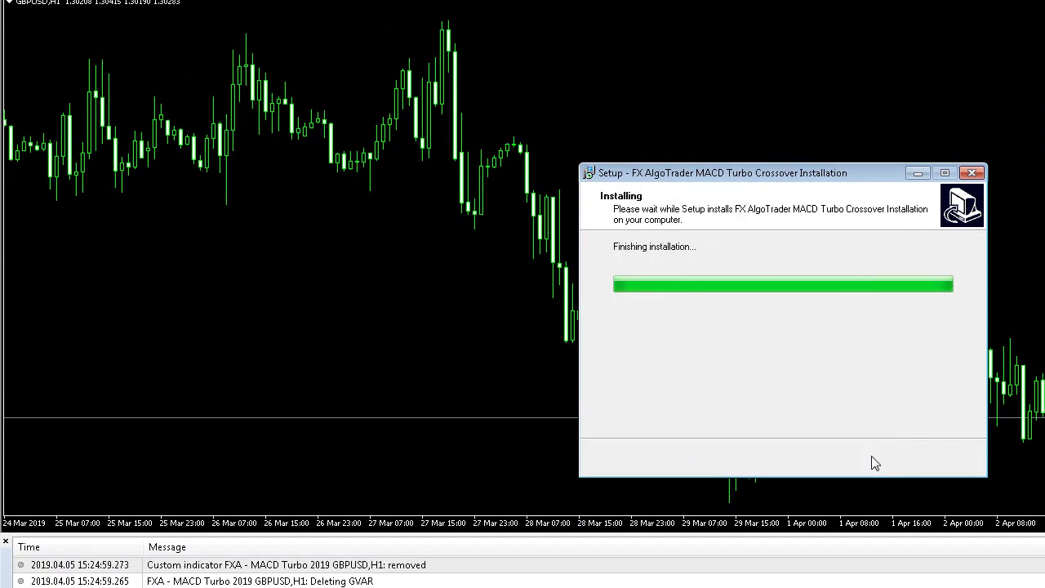
pyautogui.click(880, 460)
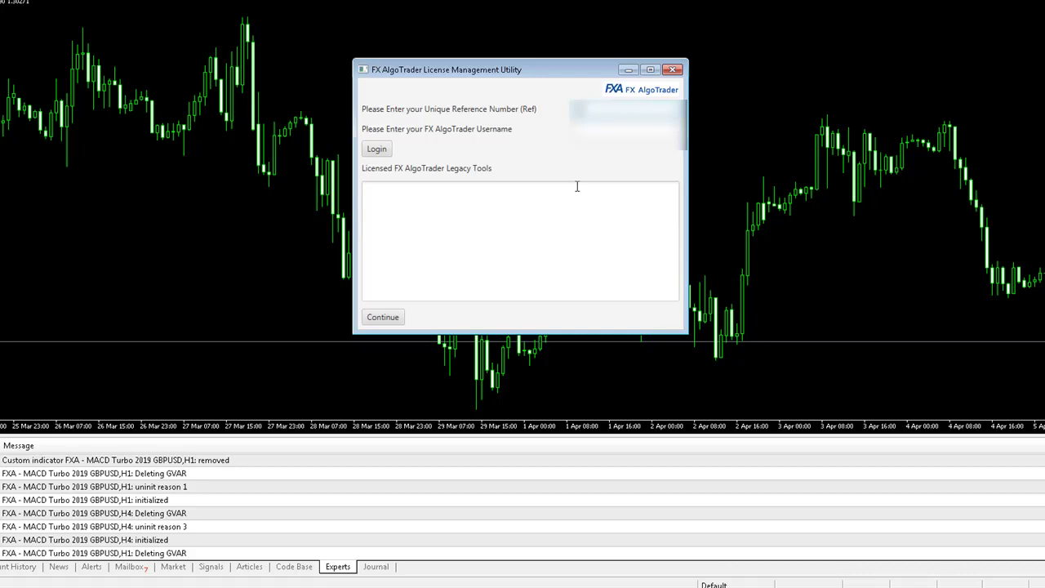
# Step: Log in to list the Licensed FX AlgoTrader Legacy Tools, review them, and continue
pyautogui.click(387, 153)
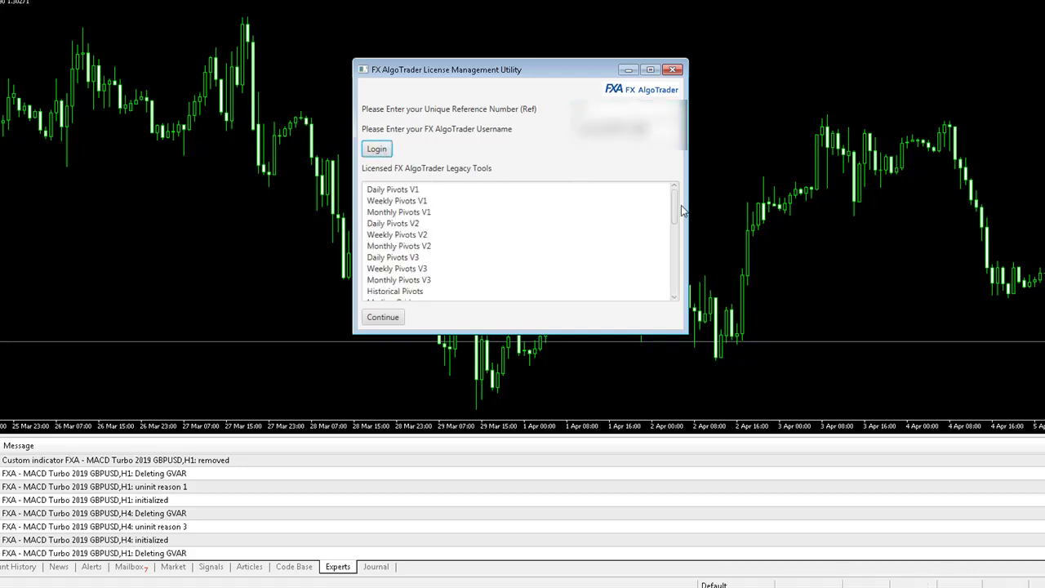
pyautogui.moveTo(676, 208); pyautogui.dragTo(668, 188)
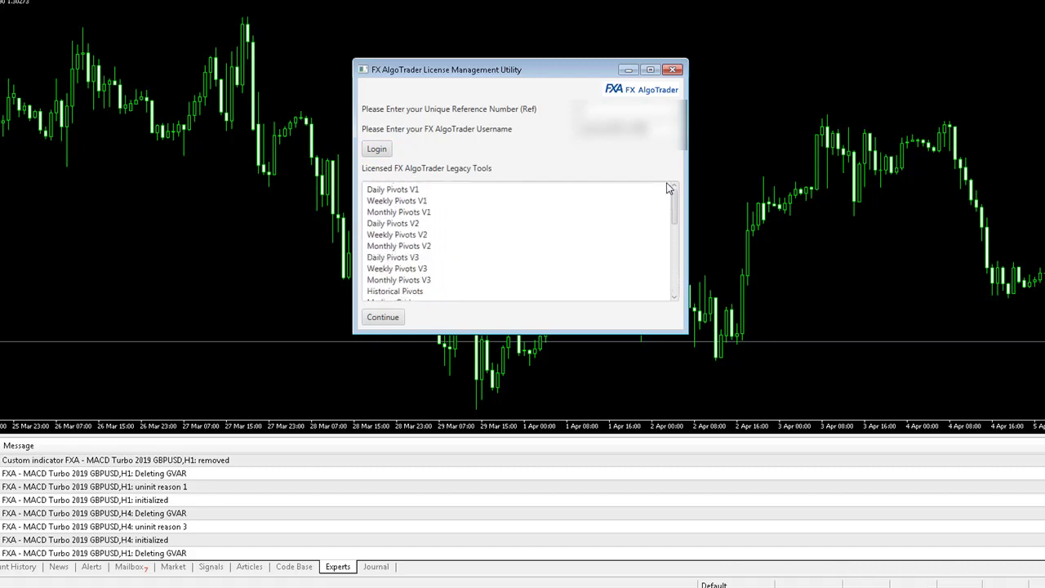
pyautogui.click(382, 318)
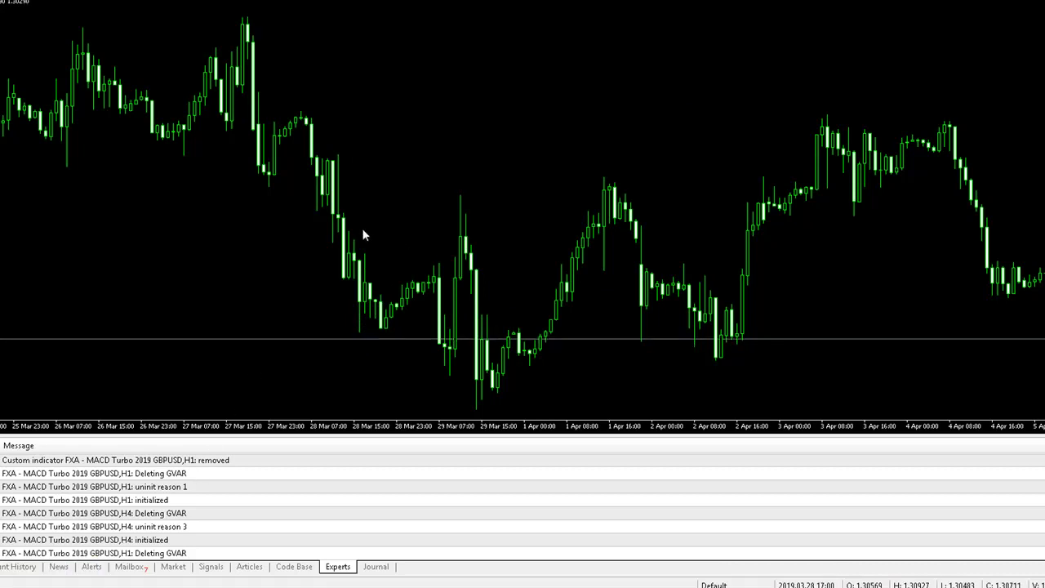
# Step: Refresh the Navigator's indicators and drag FXA - MACD Turbo 2019 onto the GBPUSD chart
pyautogui.hotkey('ctrl', 'n')
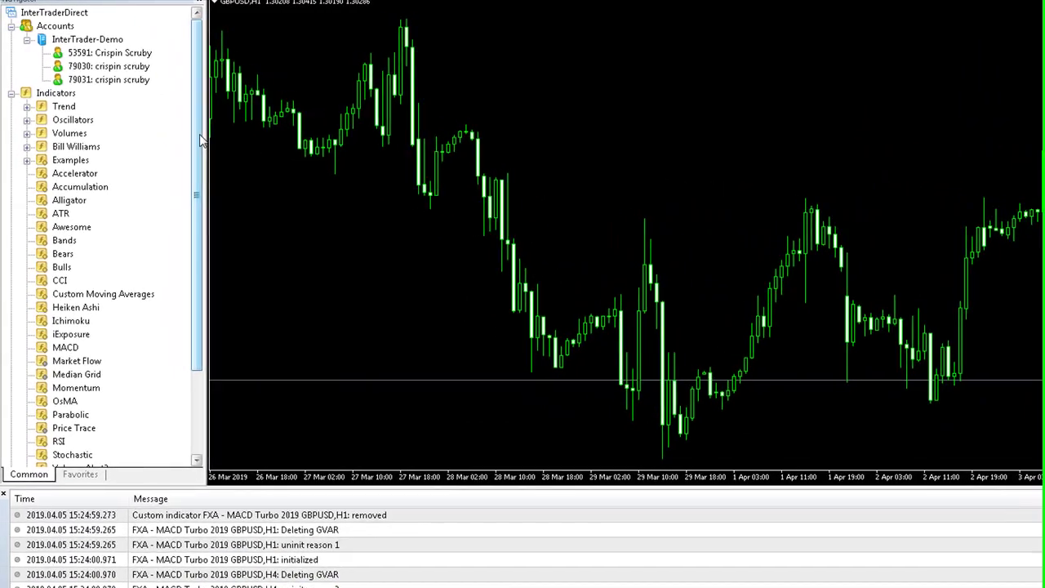
pyautogui.scroll(-3, 114, 218)
pyautogui.scroll(1, 210, 235)
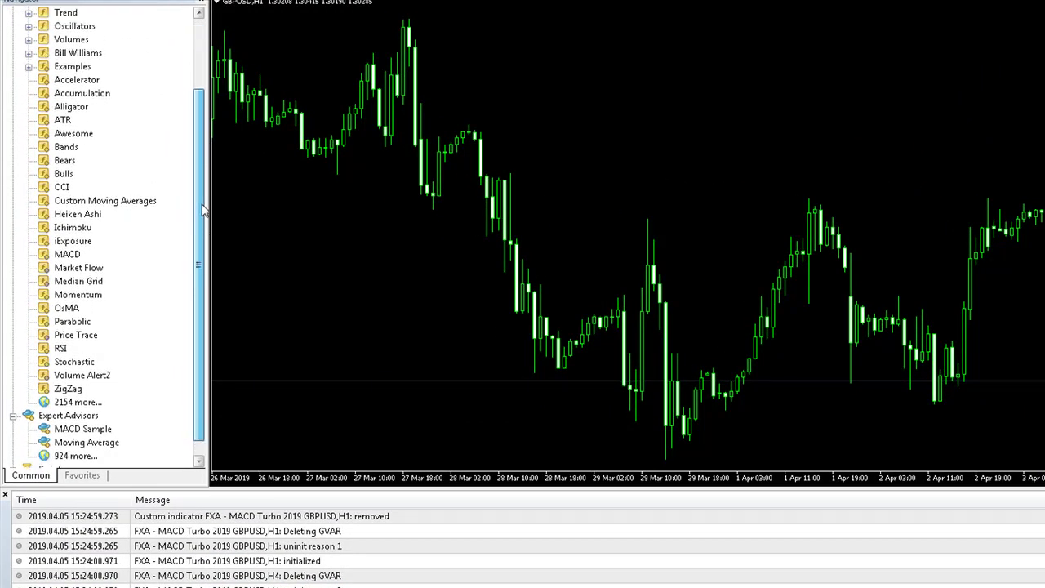
pyautogui.rightClick(145, 160)
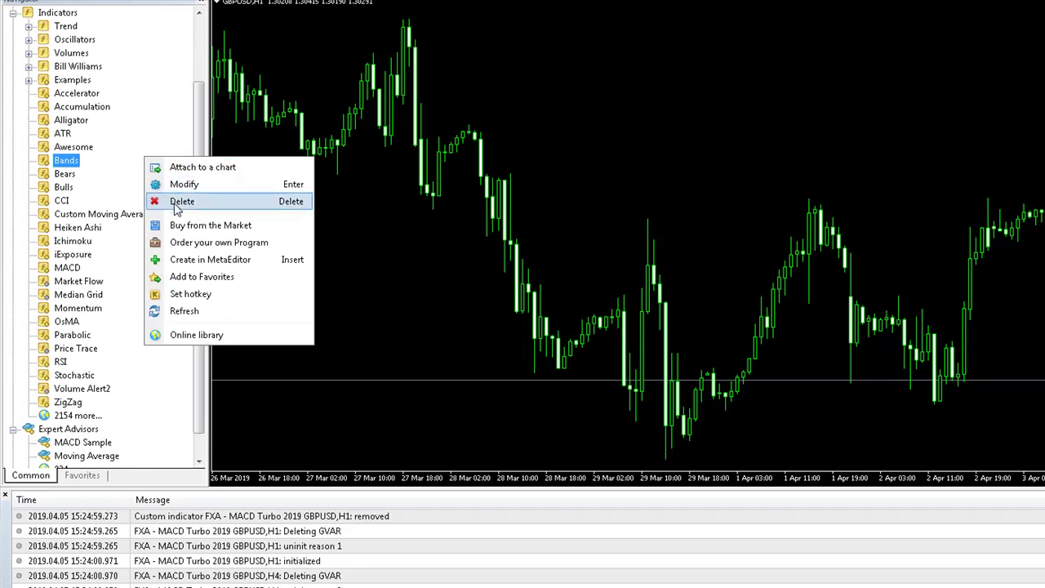
pyautogui.click(192, 311)
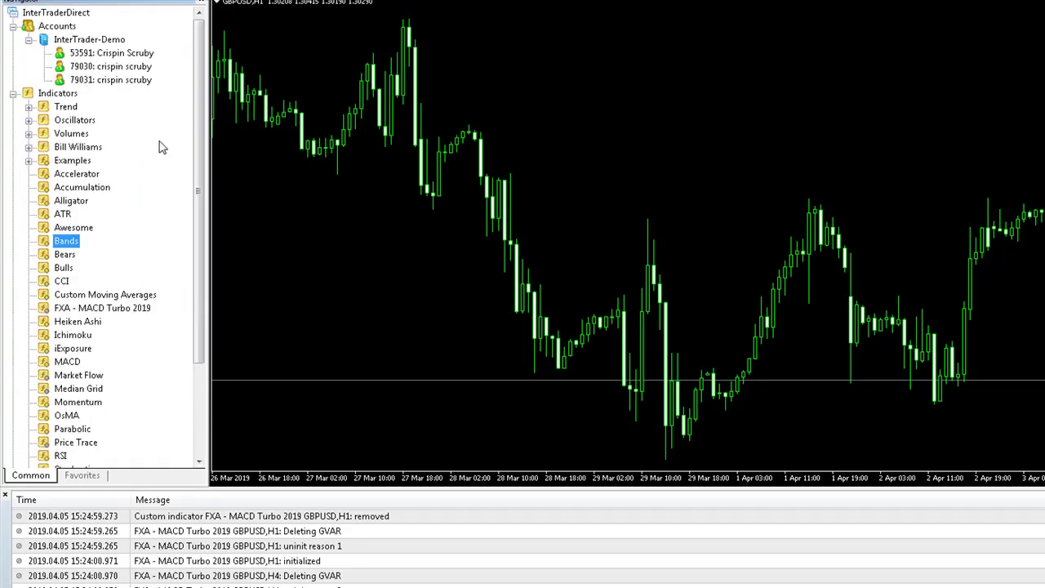
pyautogui.click(78, 311)
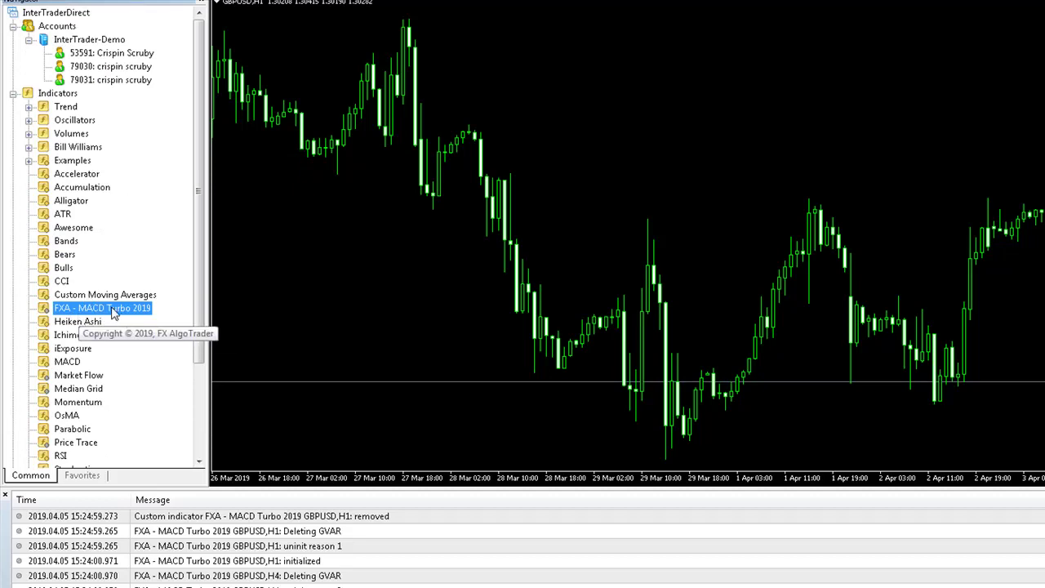
pyautogui.moveTo(113, 314); pyautogui.dragTo(382, 269)
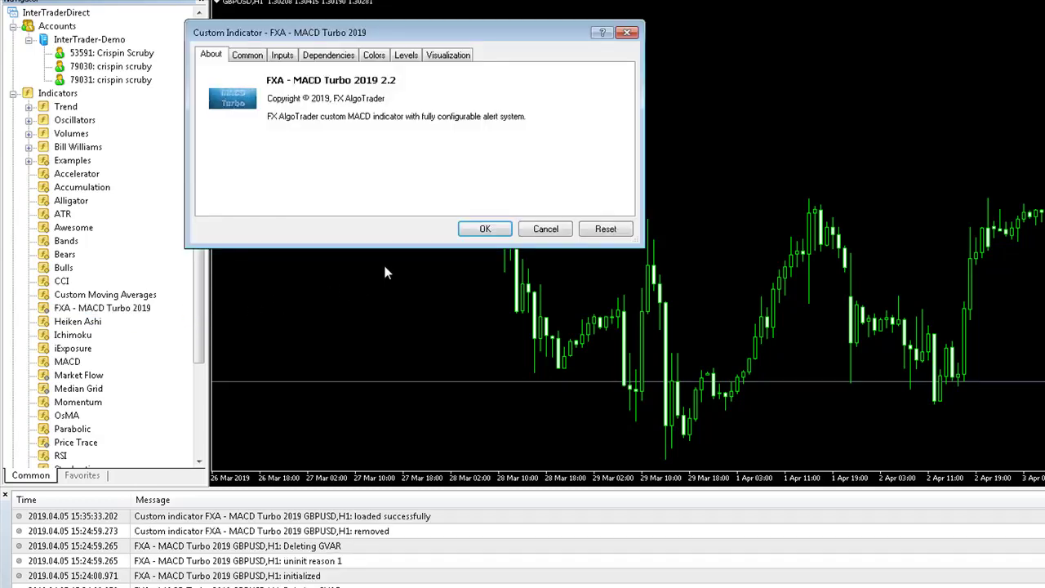
# Step: Enable Allow DLL imports in the indicator's Common settings and apply it
pyautogui.click(256, 57)
pyautogui.click(236, 99)
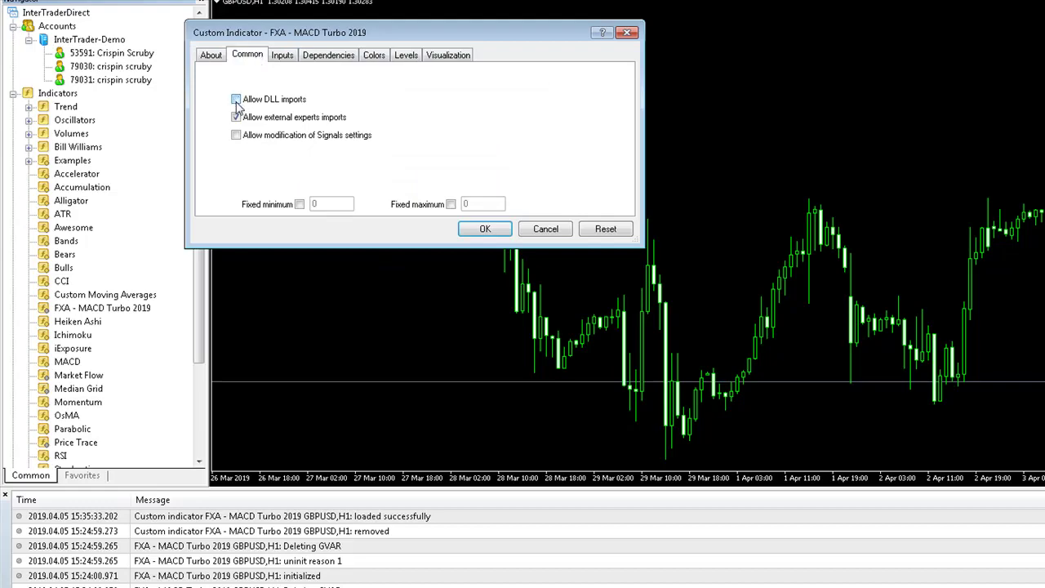
pyautogui.click(484, 229)
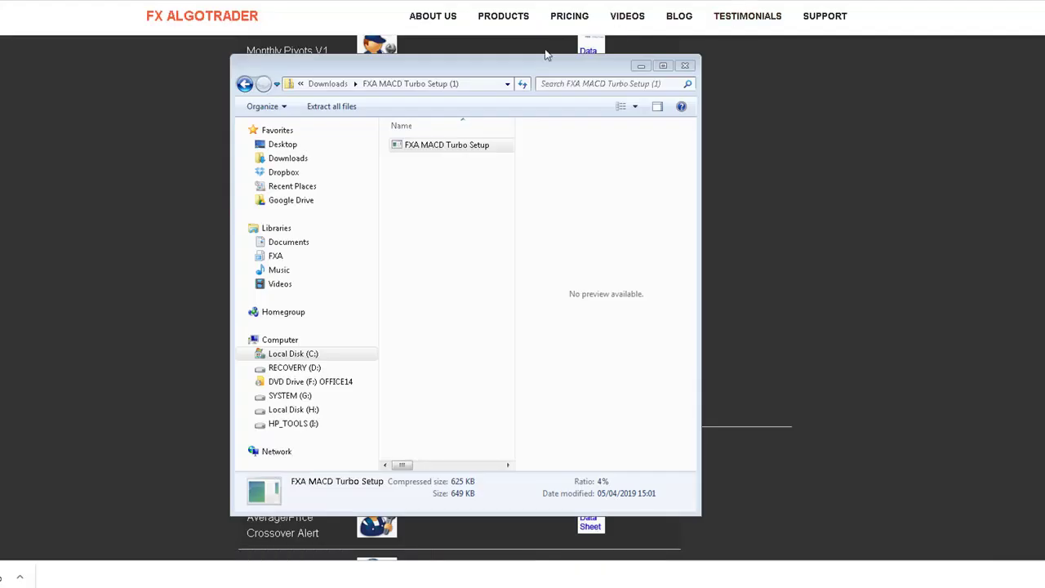
# Step: Close the setup zip Explorer window and the License Management Utility
pyautogui.click(684, 65)
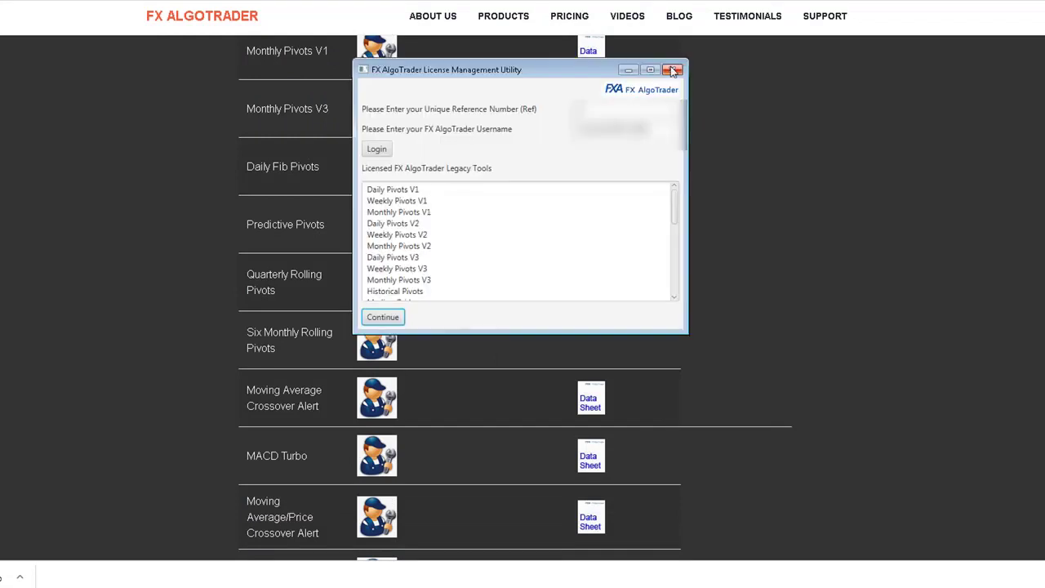
pyautogui.click(673, 72)
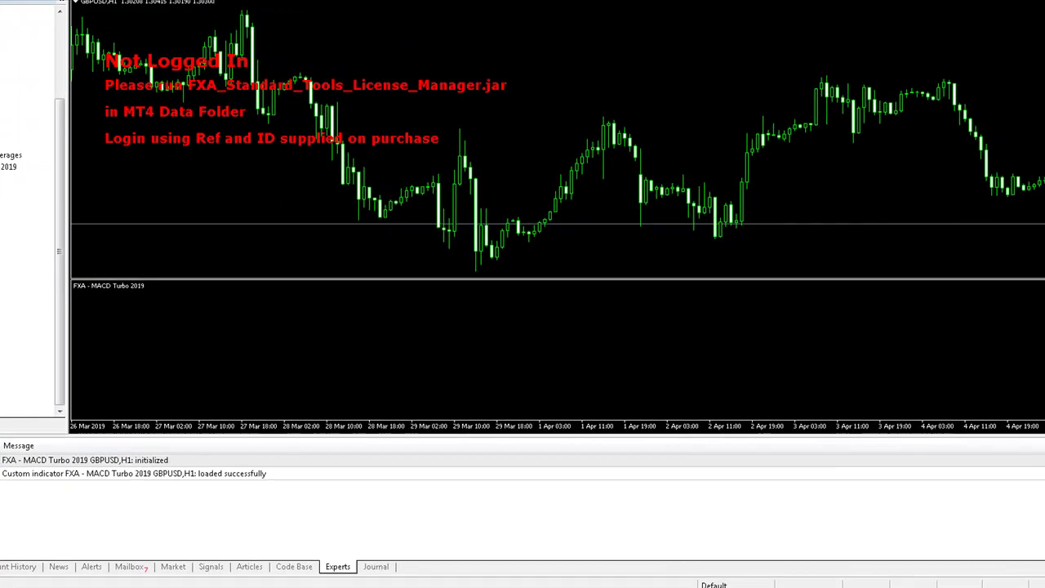
# Step: Open the terminal's data folder, widen the Name column, and select FXA_Standard_Tools_License_Manager
pyautogui.hotkey('alt', 'f')
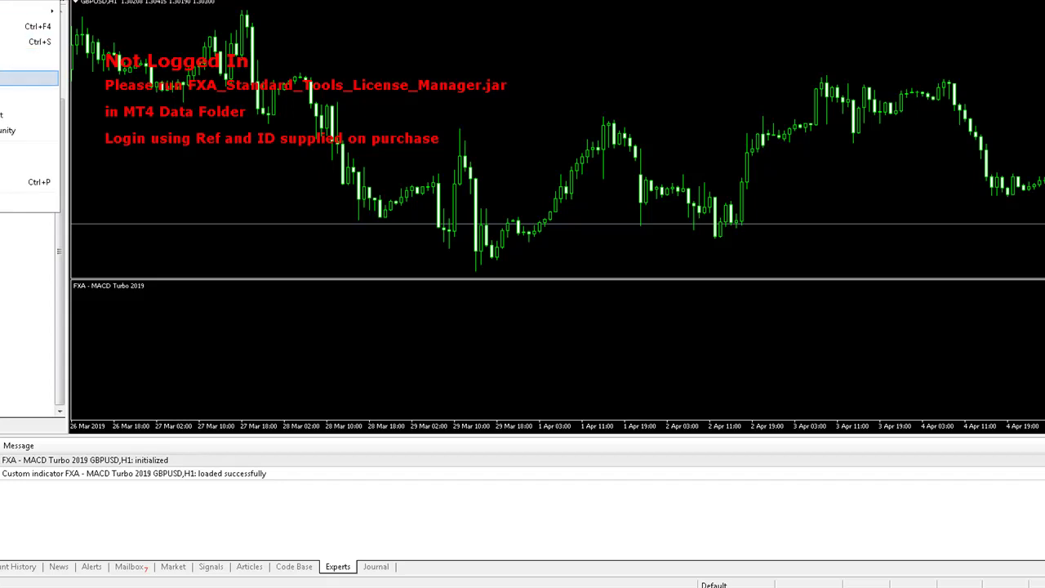
pyautogui.press('Return')
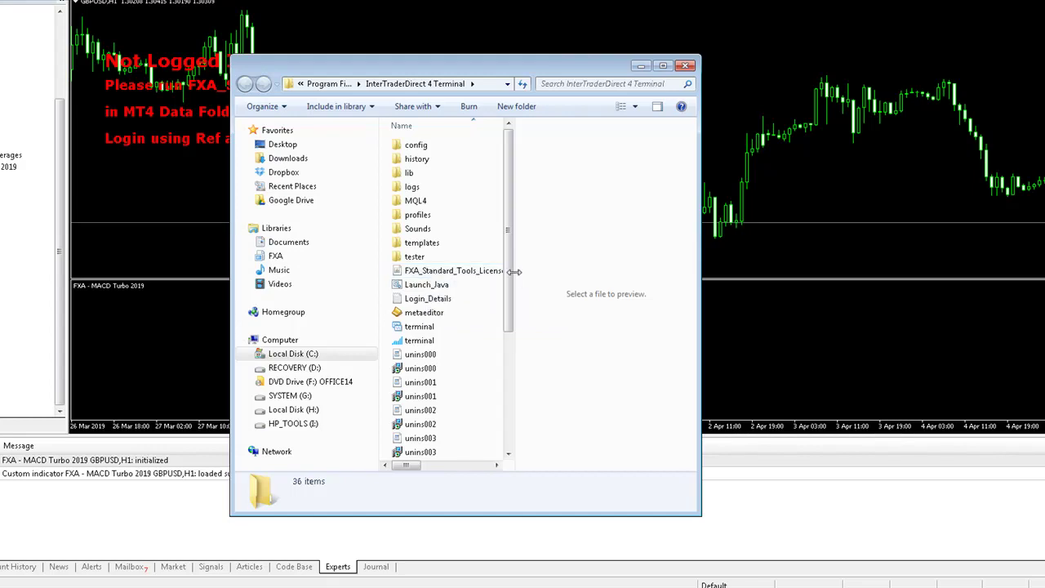
pyautogui.moveTo(514, 271); pyautogui.dragTo(602, 280)
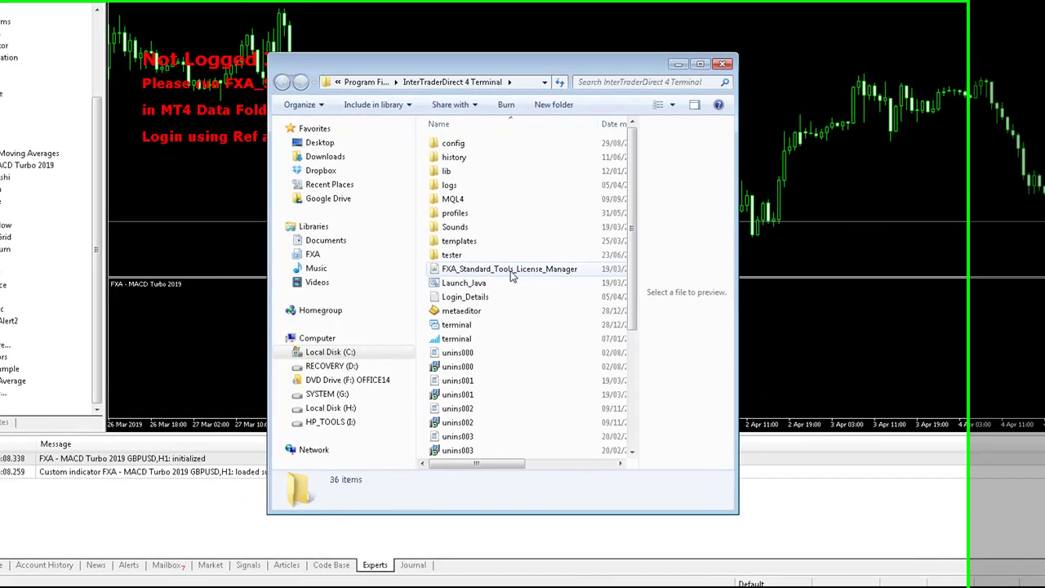
pyautogui.click(475, 276)
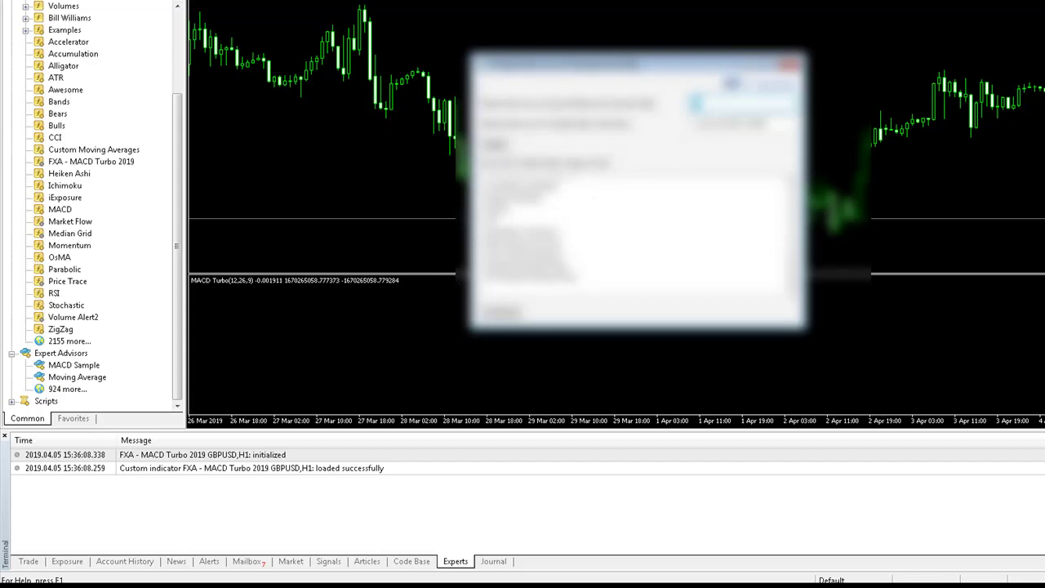
# Step: Close the logged-in license utility, then open MetaTrader 4's data folder from the File menu
pyautogui.click(788, 64)
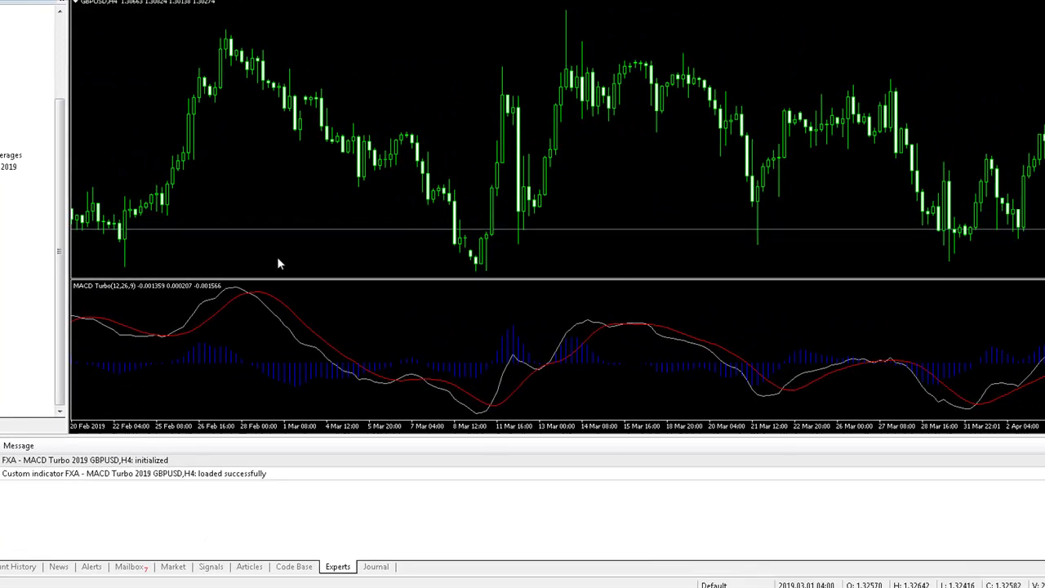
pyautogui.hotkey('alt', 'f')
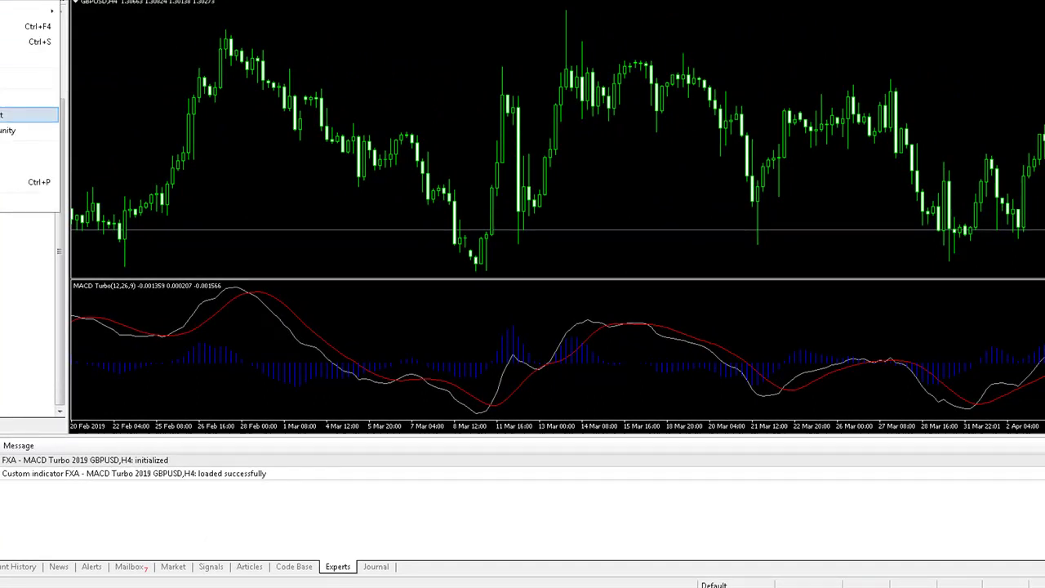
pyautogui.press('Up')
pyautogui.press('Up')
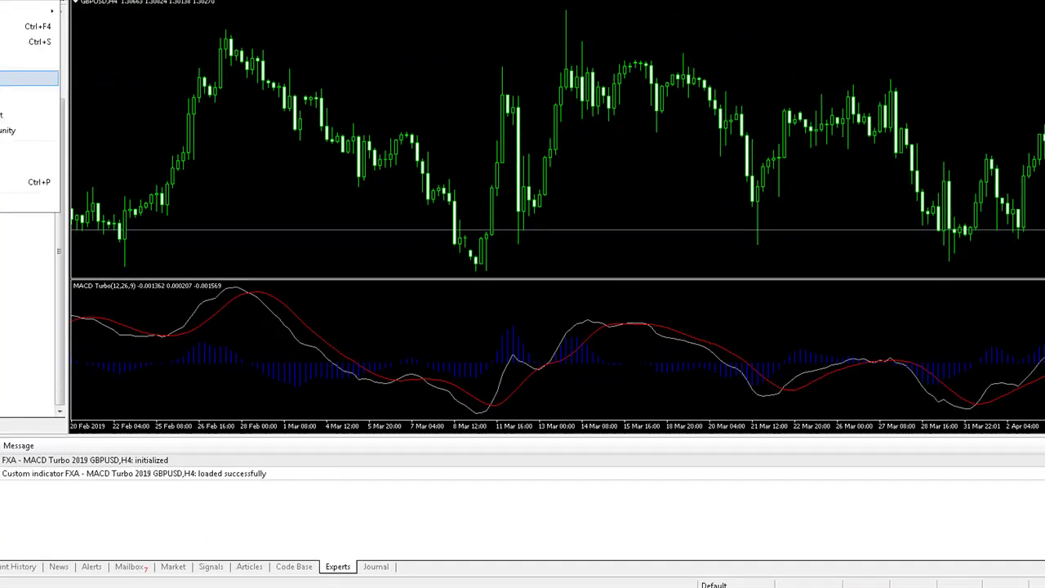
pyautogui.press('Return')
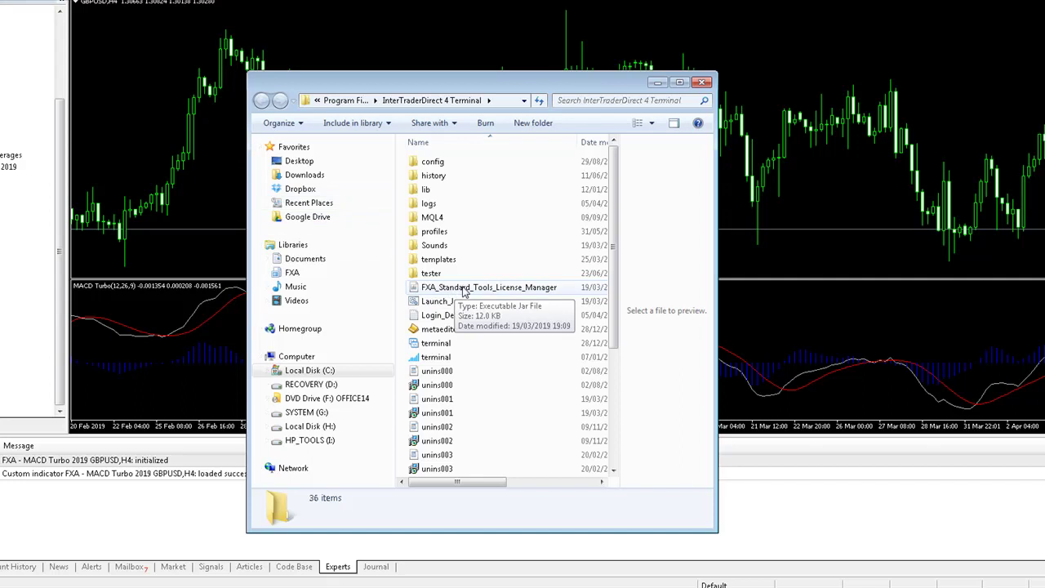
# Step: Send FXA_Standard_Tools_License_Manager to the desktop as a shortcut, then close the data folder
pyautogui.click(463, 291)
pyautogui.rightClick(463, 289)
pyautogui.moveTo(494, 421)
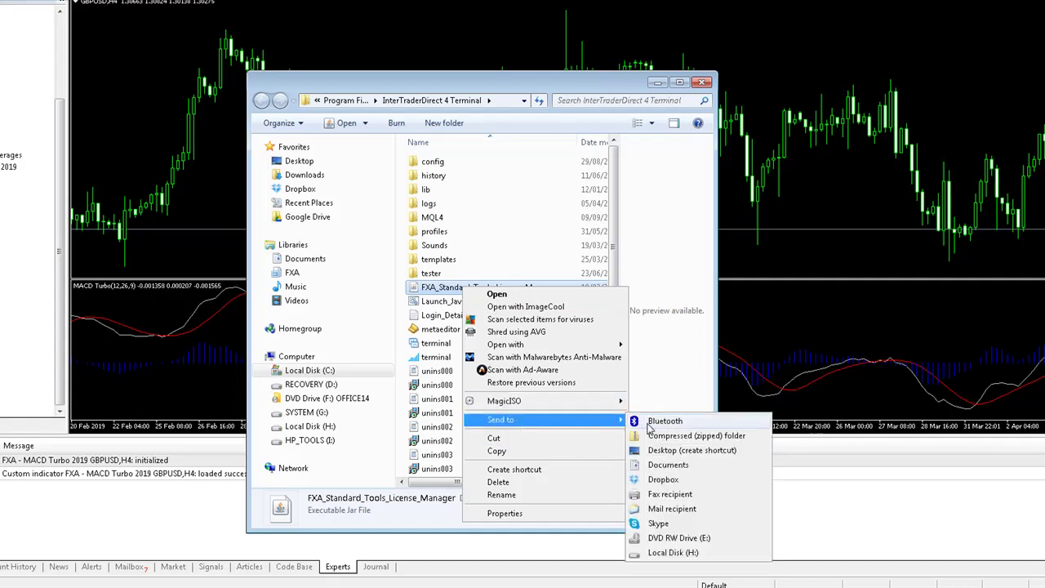
pyautogui.click(679, 454)
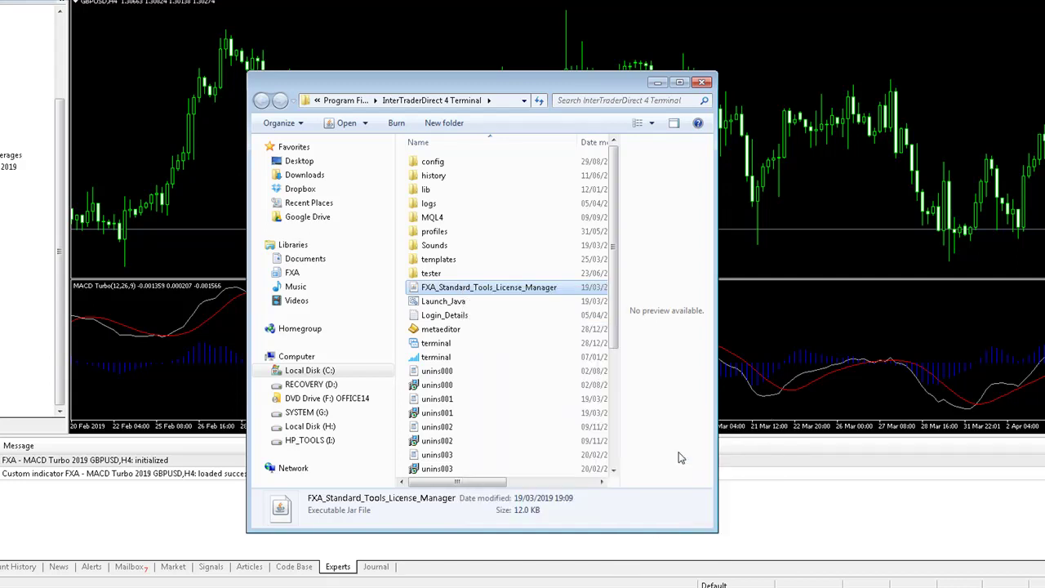
pyautogui.click(702, 84)
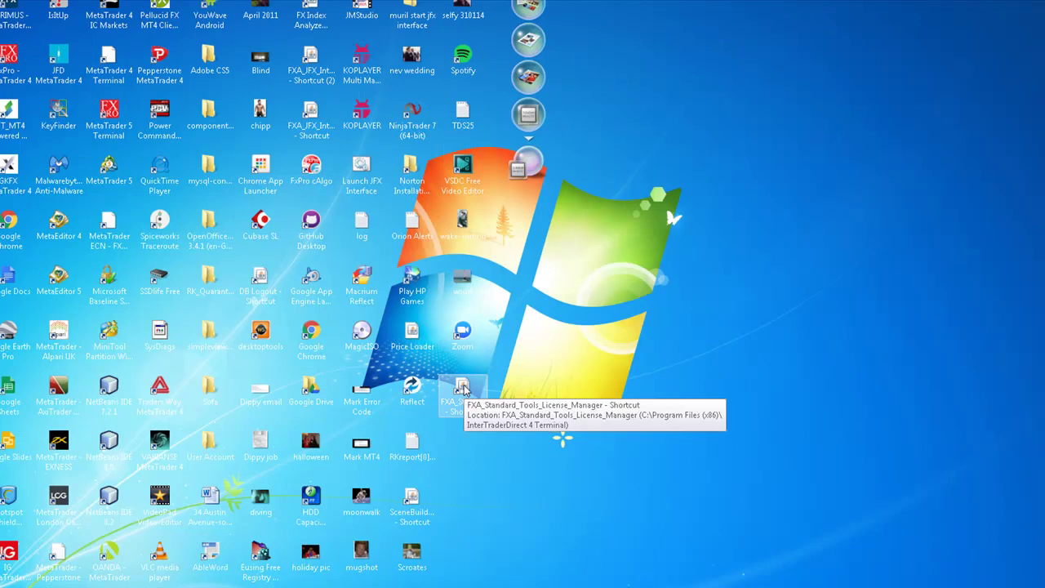
# Step: Launch the license manager from the FXA_Standard_Tools_License_Manager - Shortcut icon on the desktop
pyautogui.doubleClick(464, 393)
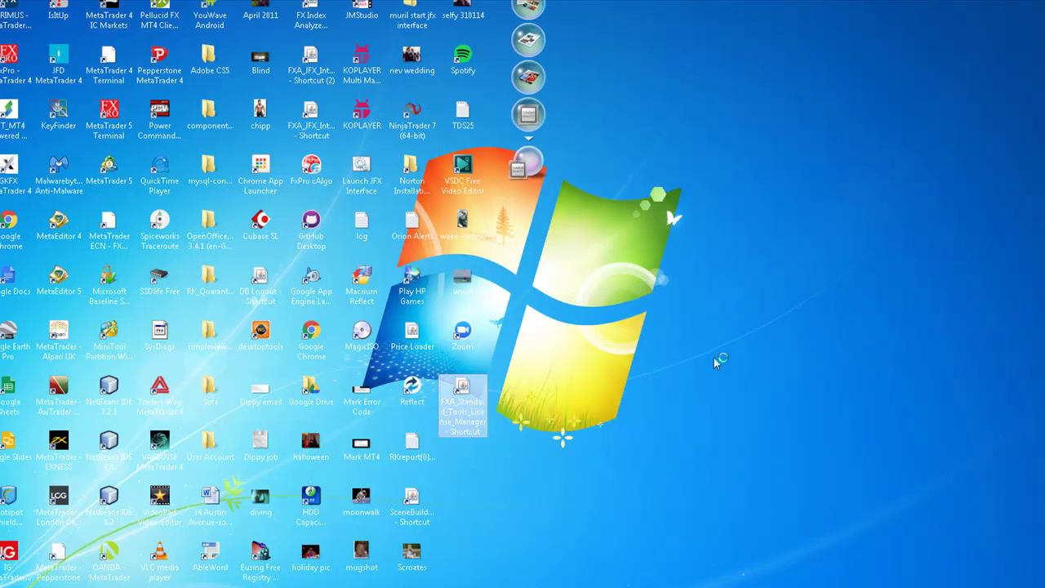